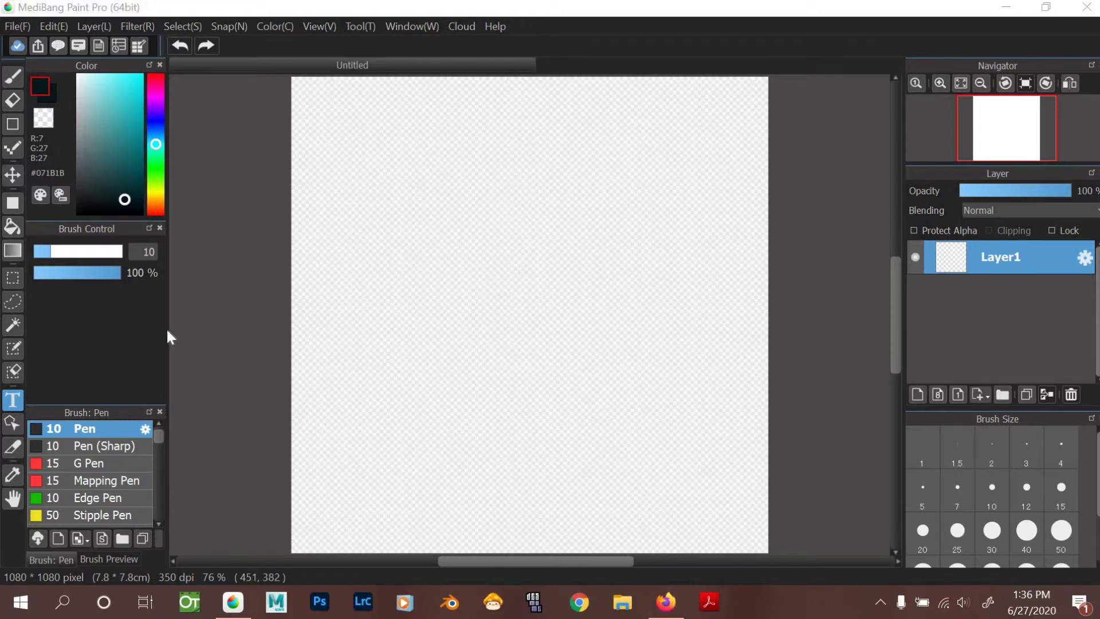
Start a new text object near the middle of the canvas with the Text tool, moving its dialog aside
click(14, 400)
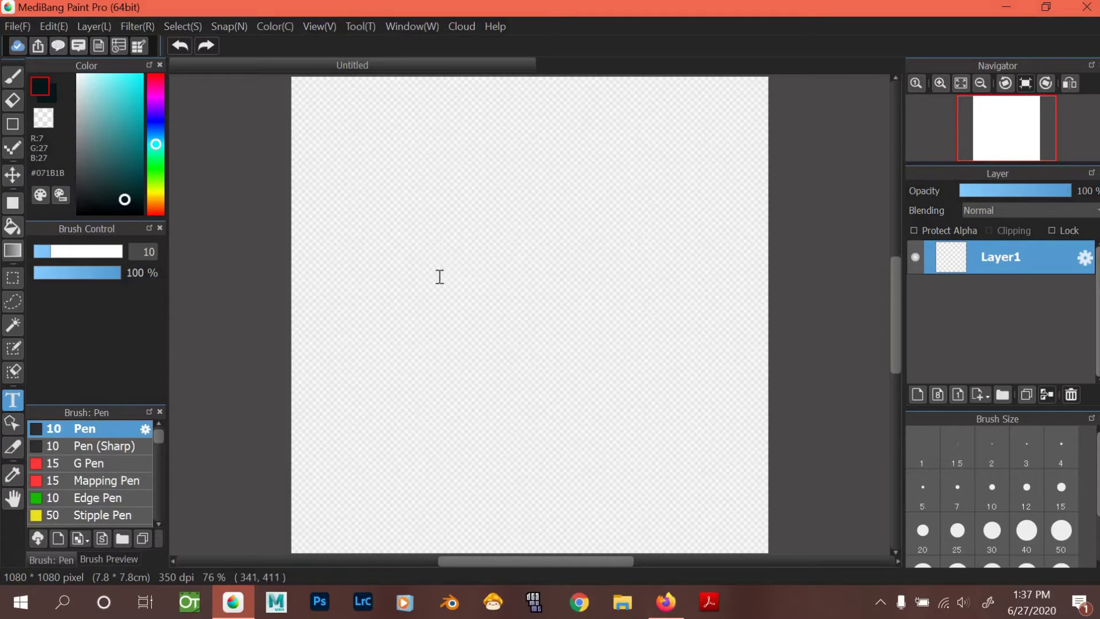
click(468, 326)
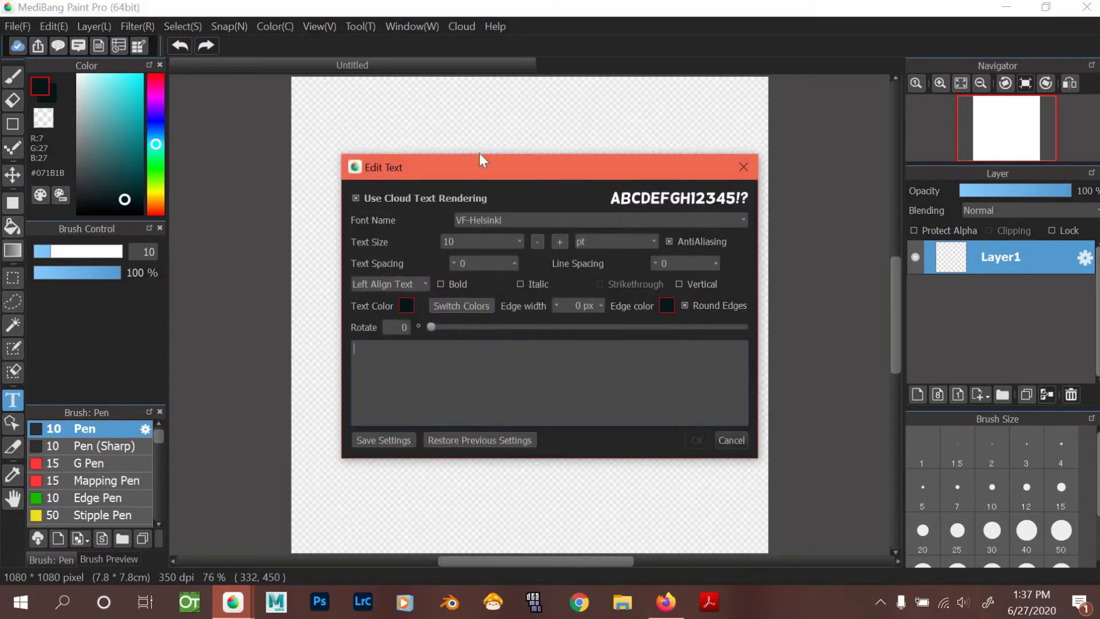
drag(502, 166, 779, 74)
Examine the available fonts and the text size, spacing and color options for the new text
click(783, 126)
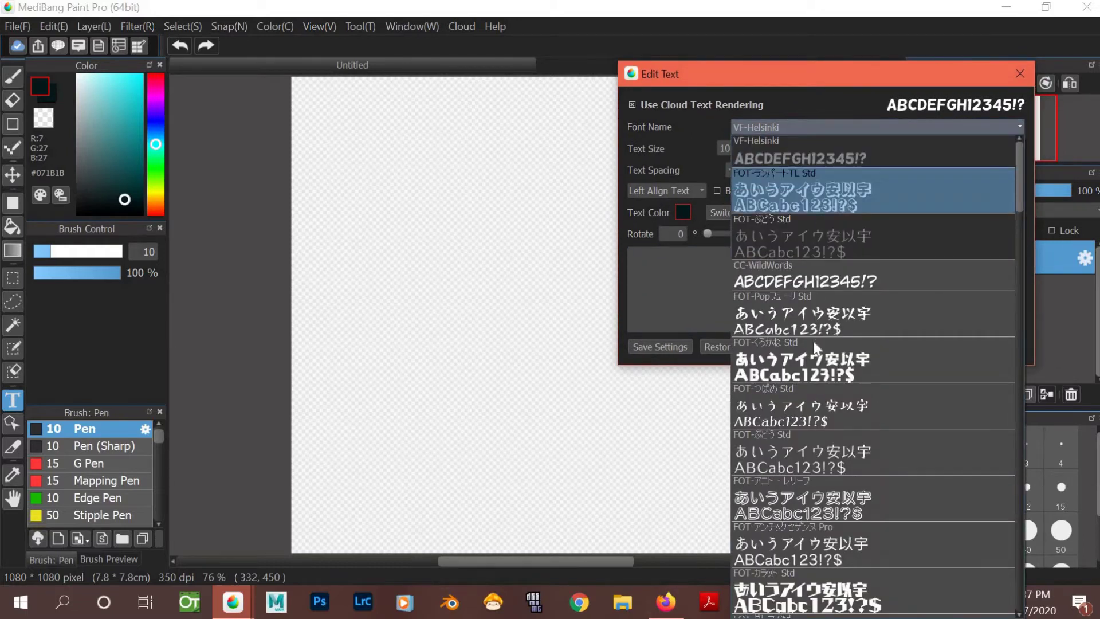
drag(1020, 177, 945, 123)
click(947, 127)
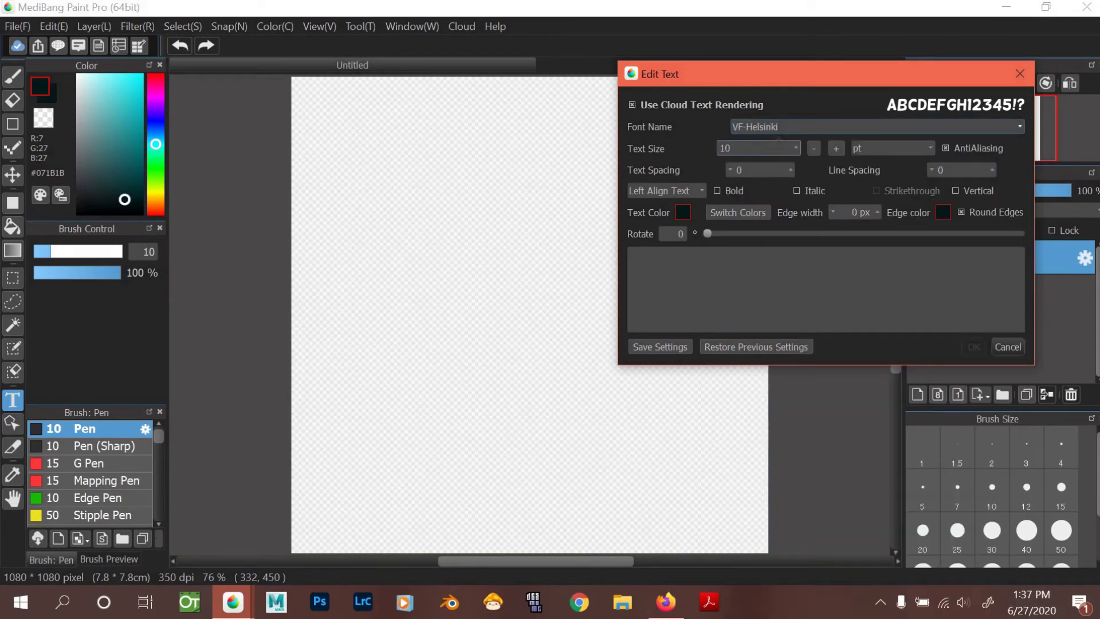
click(795, 148)
click(796, 149)
click(791, 170)
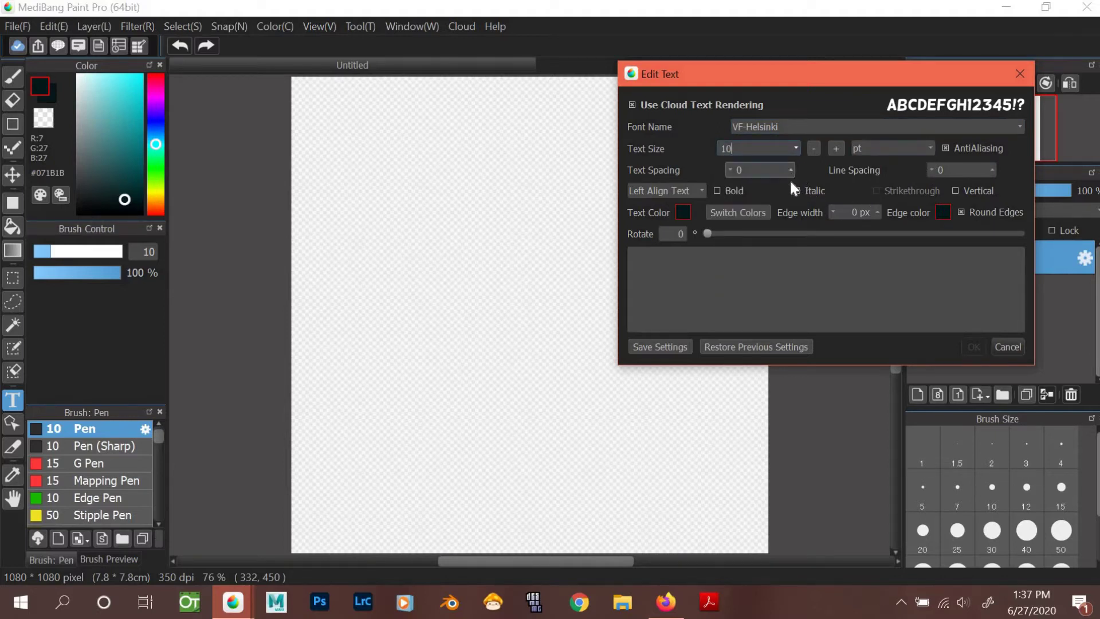
key(Down)
click(686, 211)
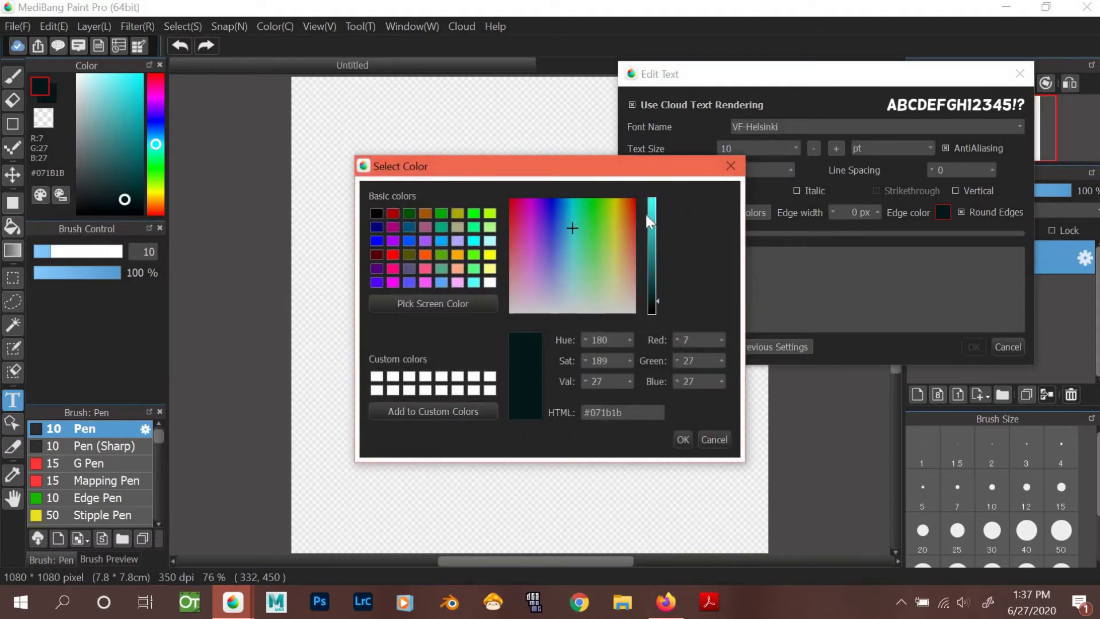
click(731, 166)
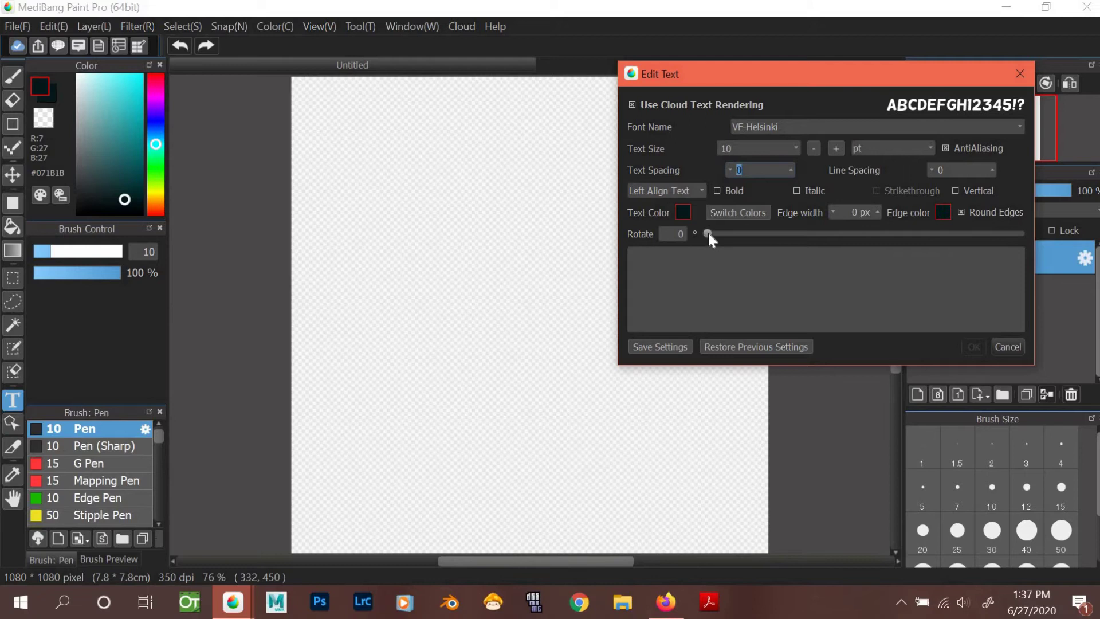
Enter "Emm Digital Arts" as the text content, with spaces between the three words
click(631, 255)
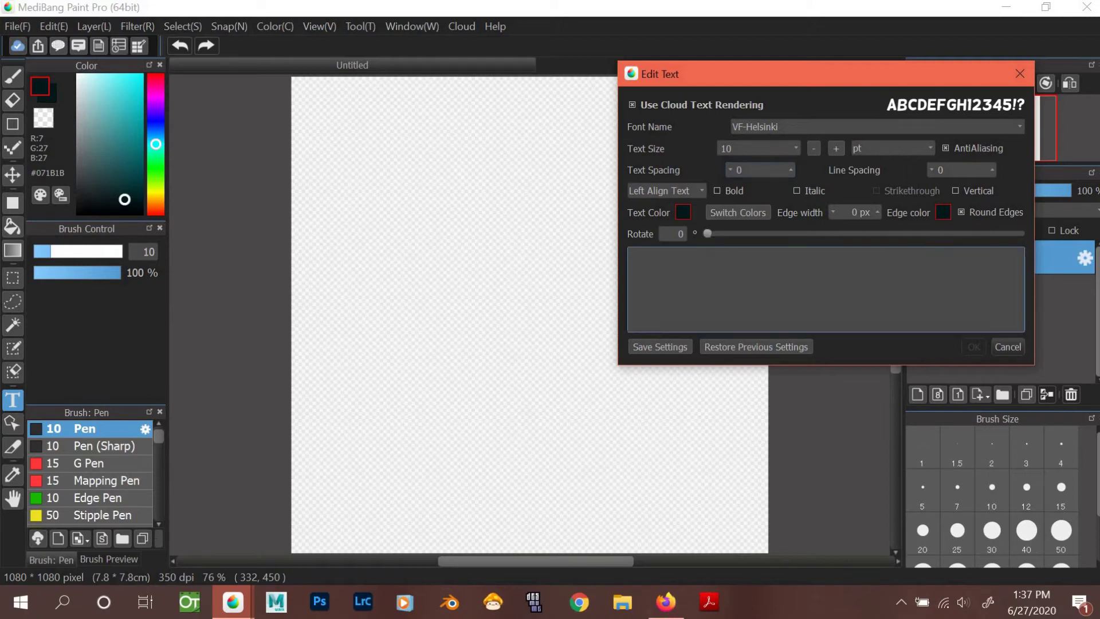
text(EmmDigital)
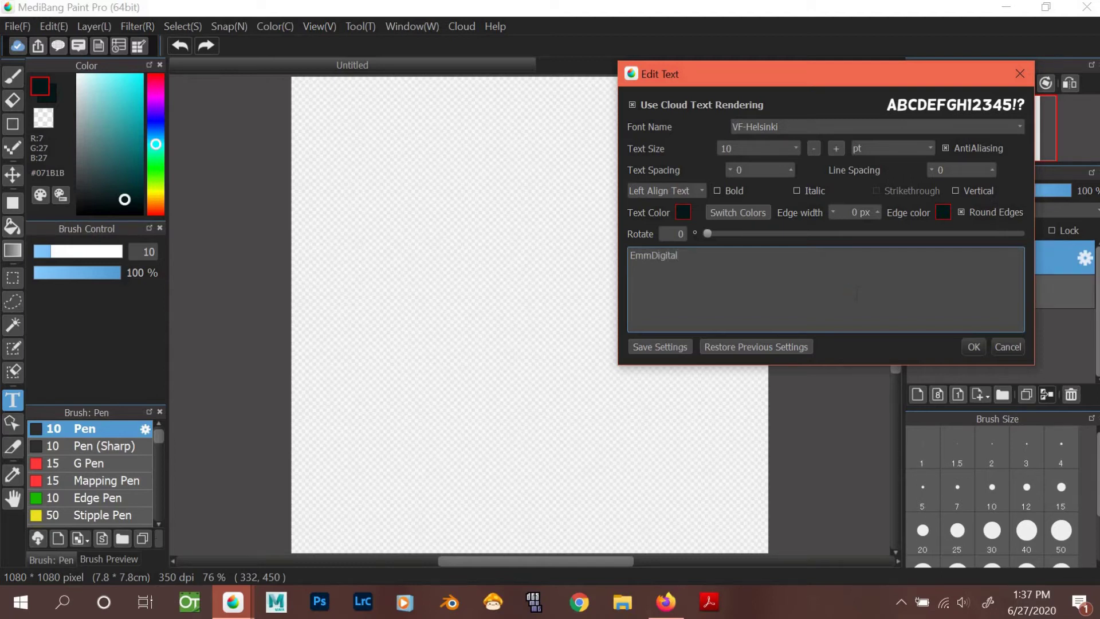
text(Arts)
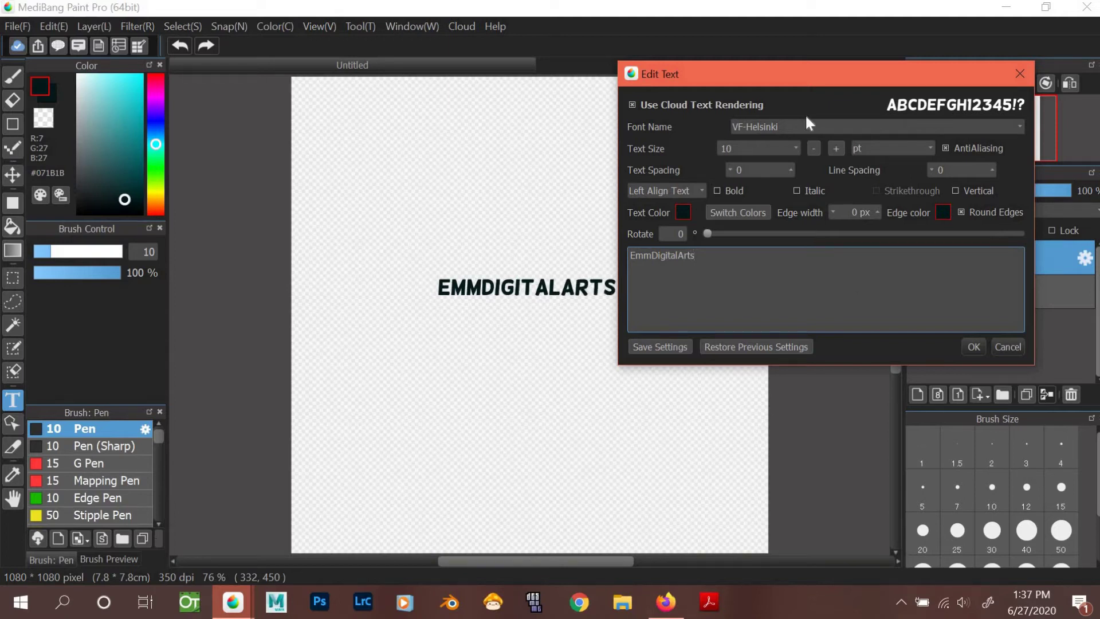
drag(852, 103, 786, 63)
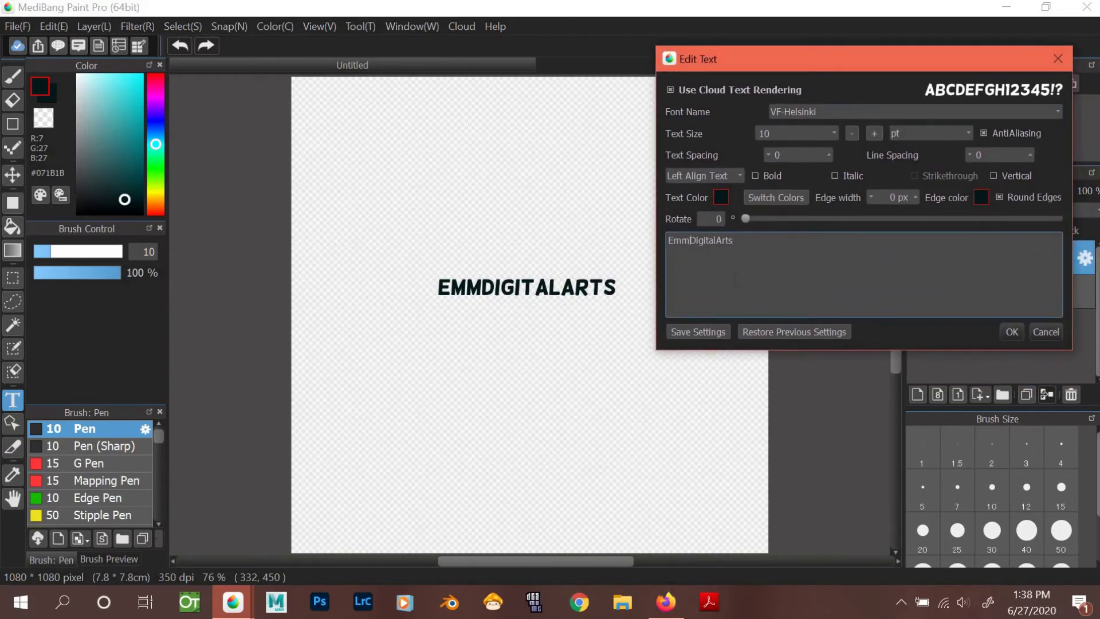
click(690, 240)
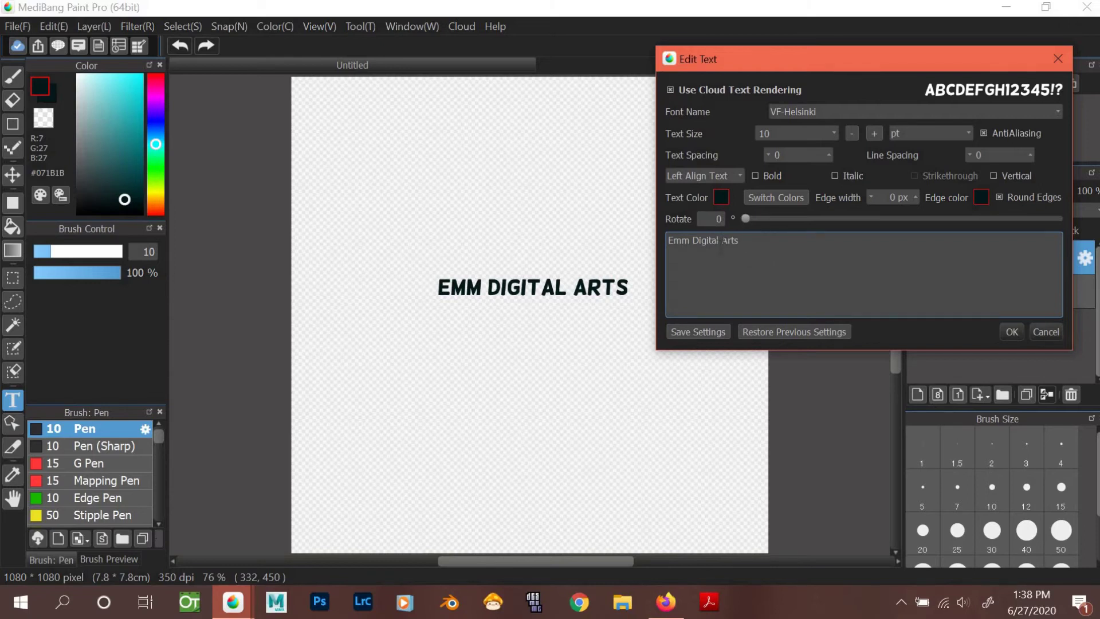
Set the text color to bright cyan, #1bdde7
click(721, 197)
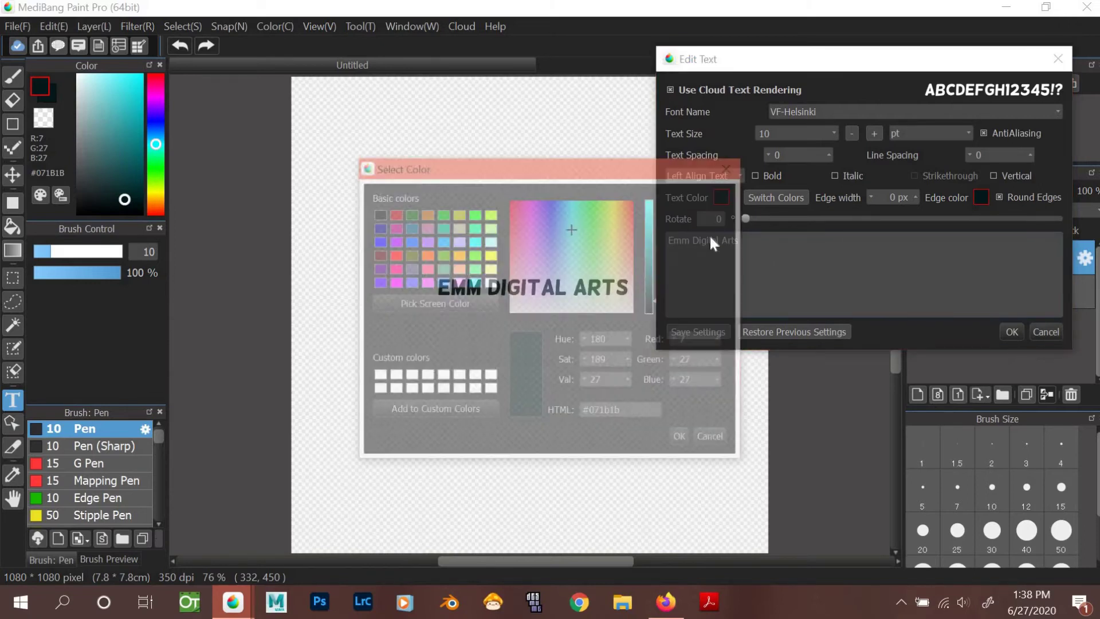
click(554, 214)
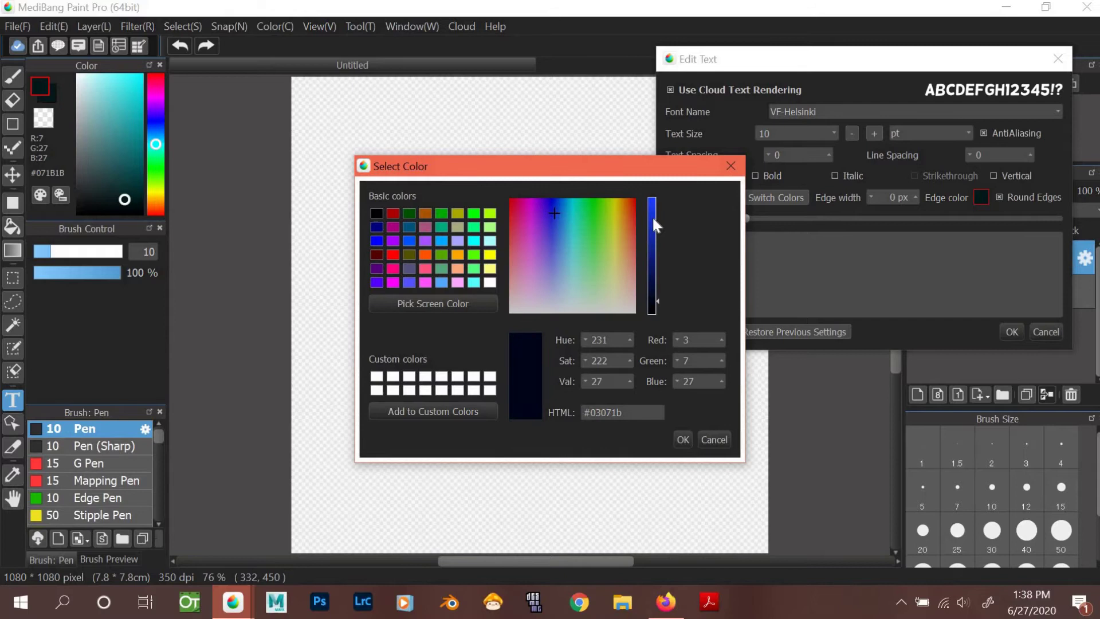
click(652, 209)
click(571, 211)
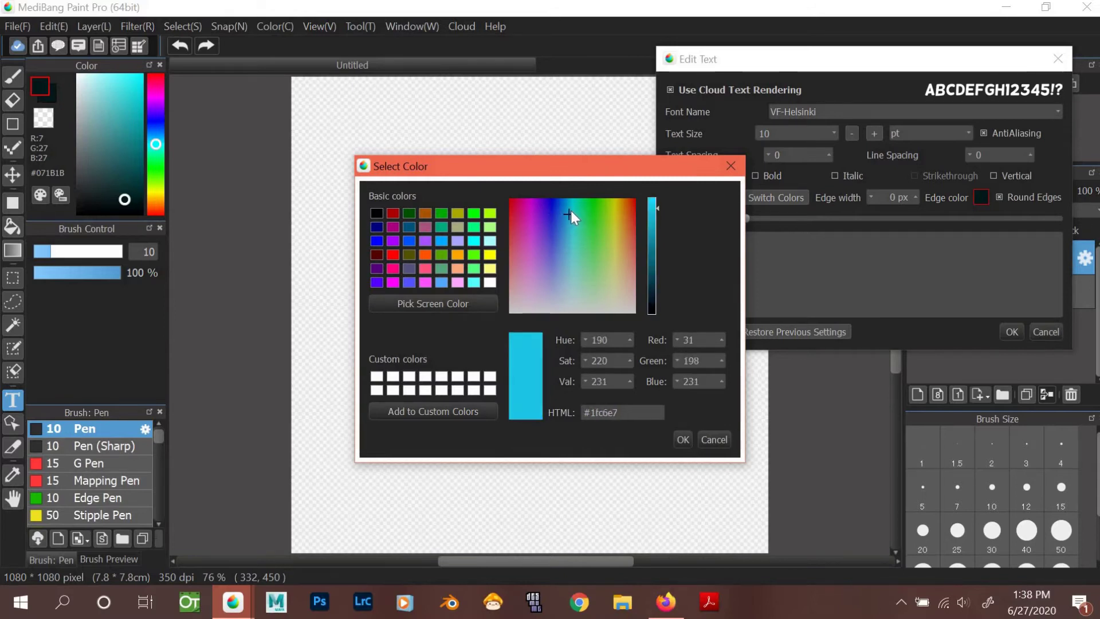
click(682, 440)
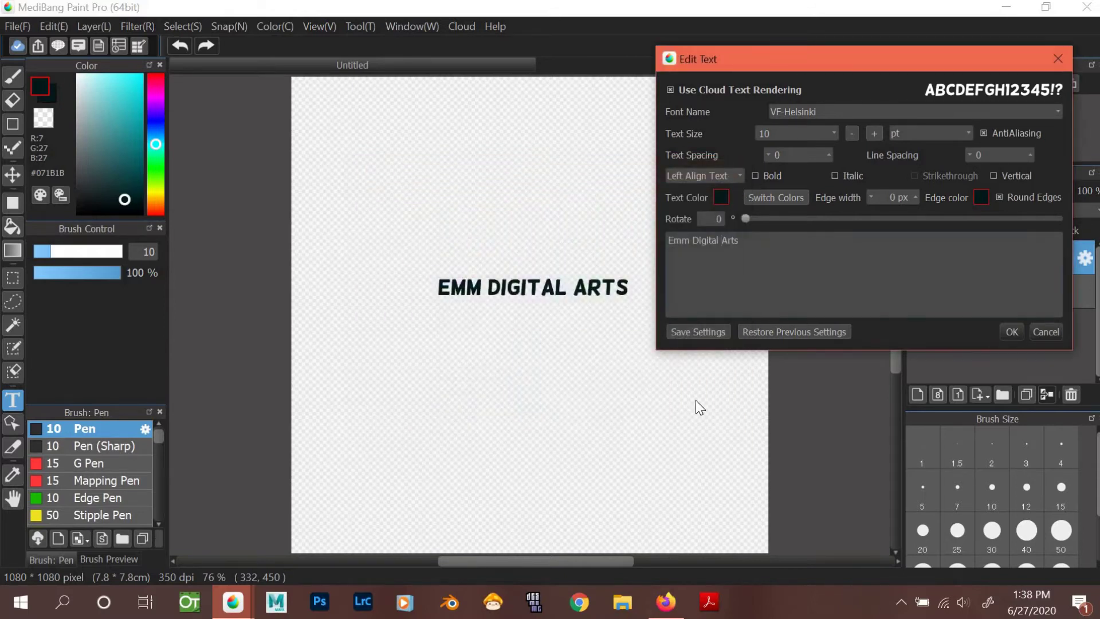
Set the text color to muted blue, #4f5ca4
click(721, 197)
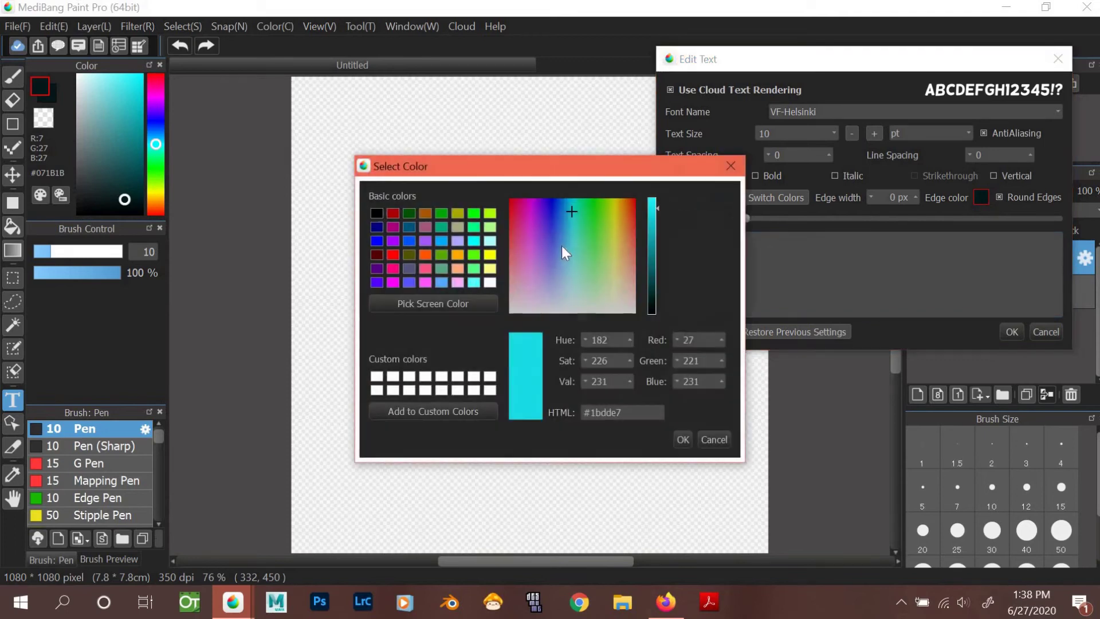
click(554, 253)
drag(657, 216, 659, 239)
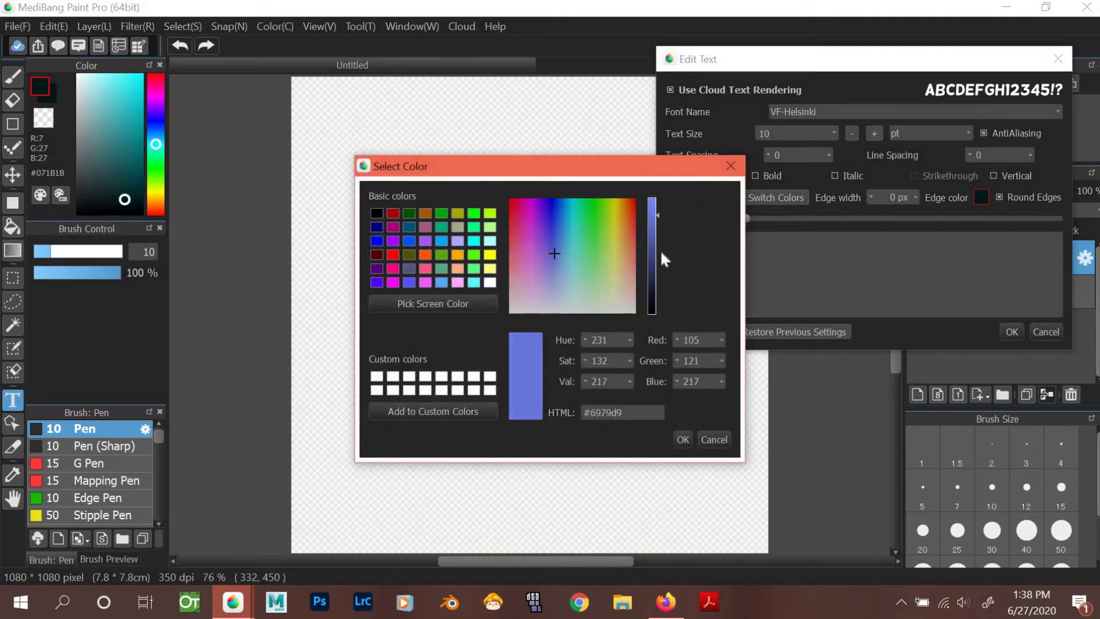
click(681, 437)
key(Return)
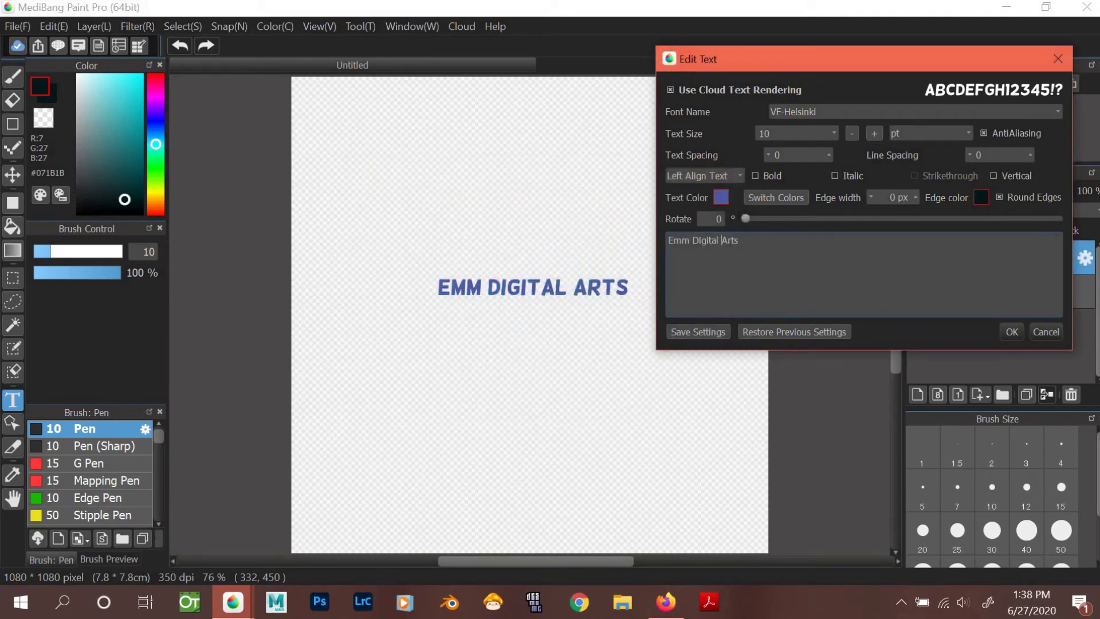
Try the fonts FOT-Popフューリ Std, FOT-つばめ Std and FOT-アニト - レリーフ on the text
click(832, 112)
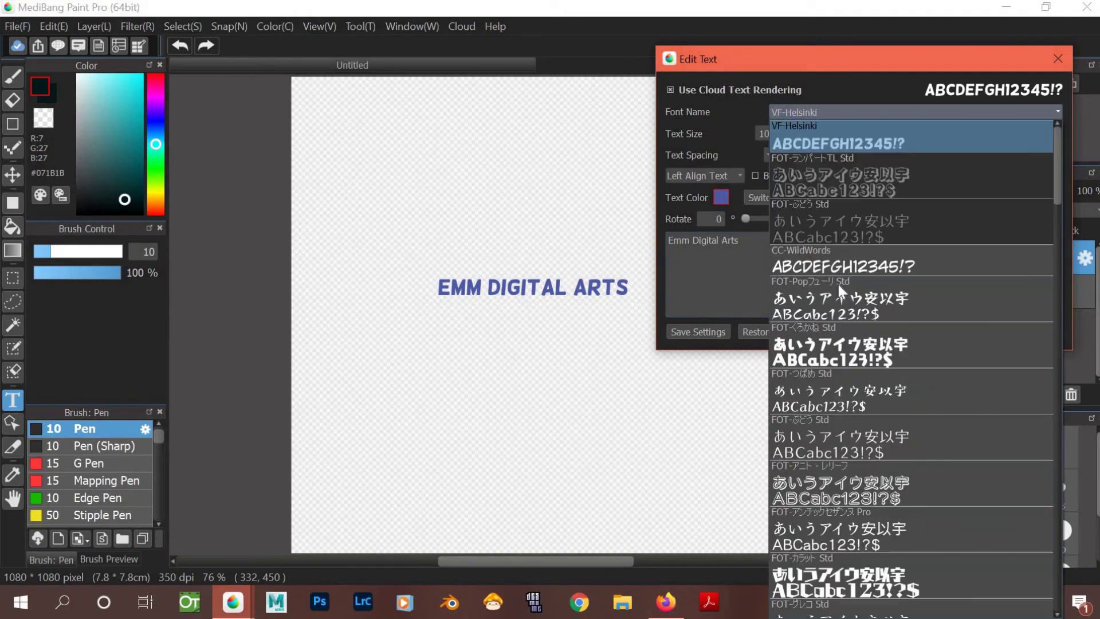
click(841, 298)
click(831, 123)
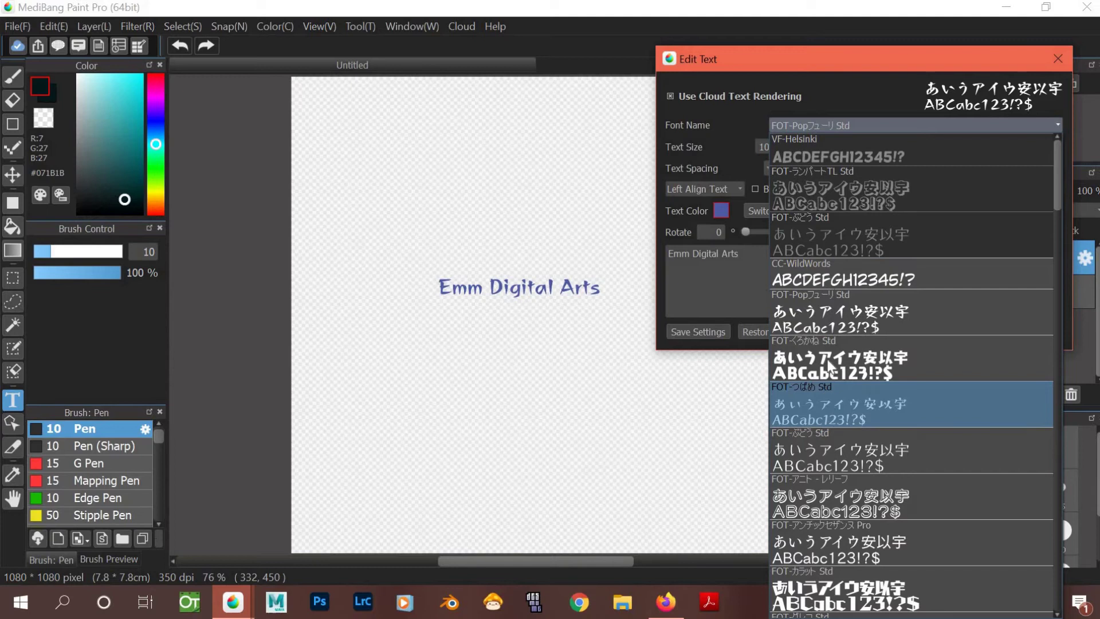
click(820, 414)
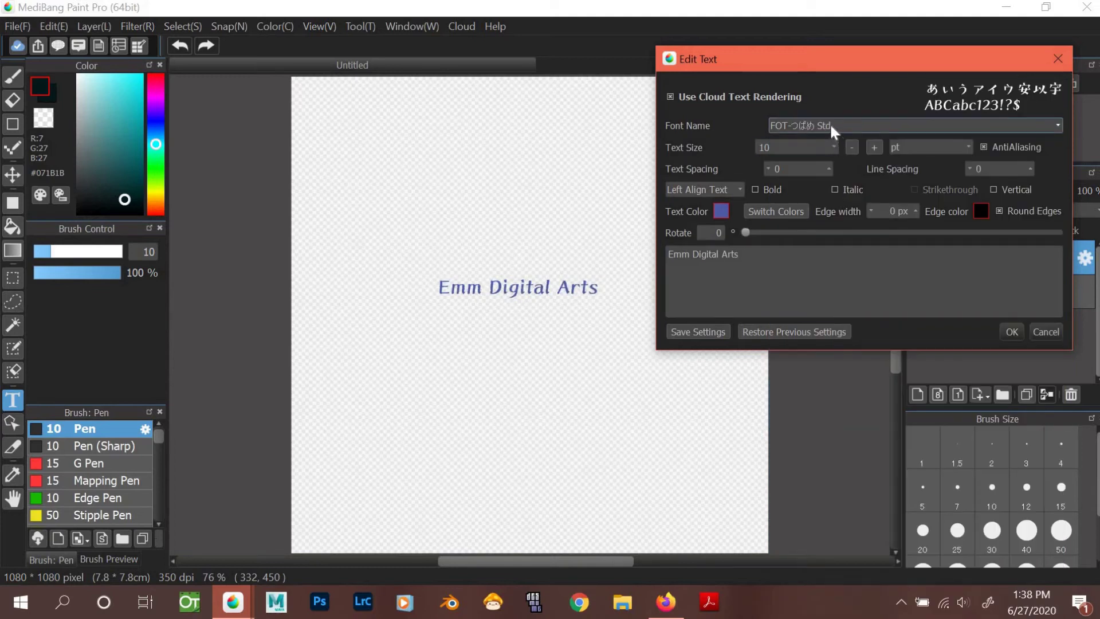
click(823, 125)
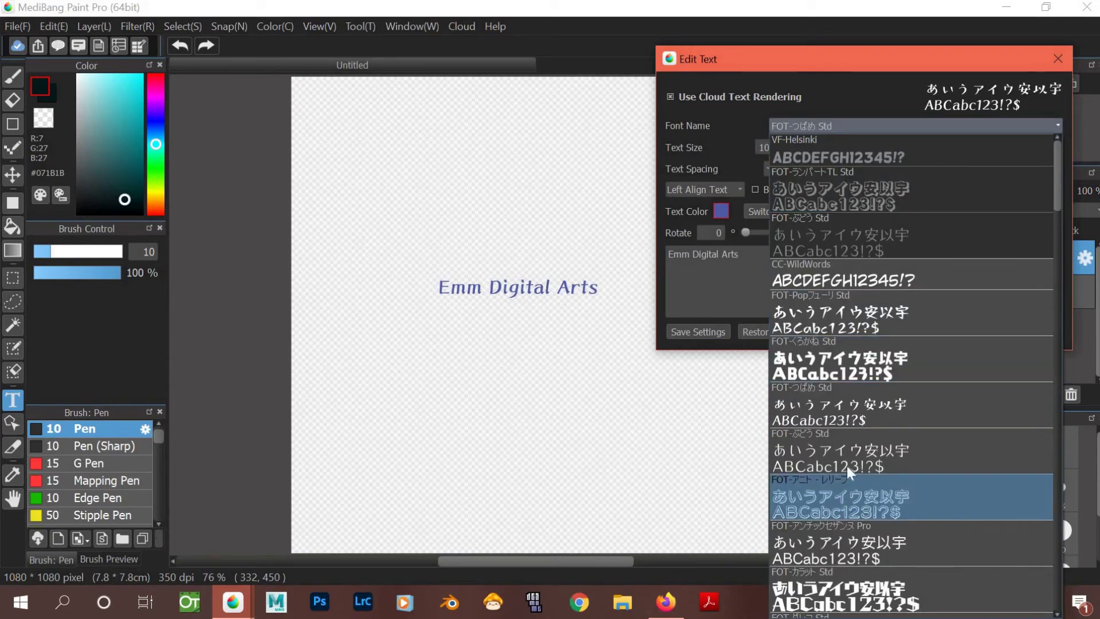
click(843, 498)
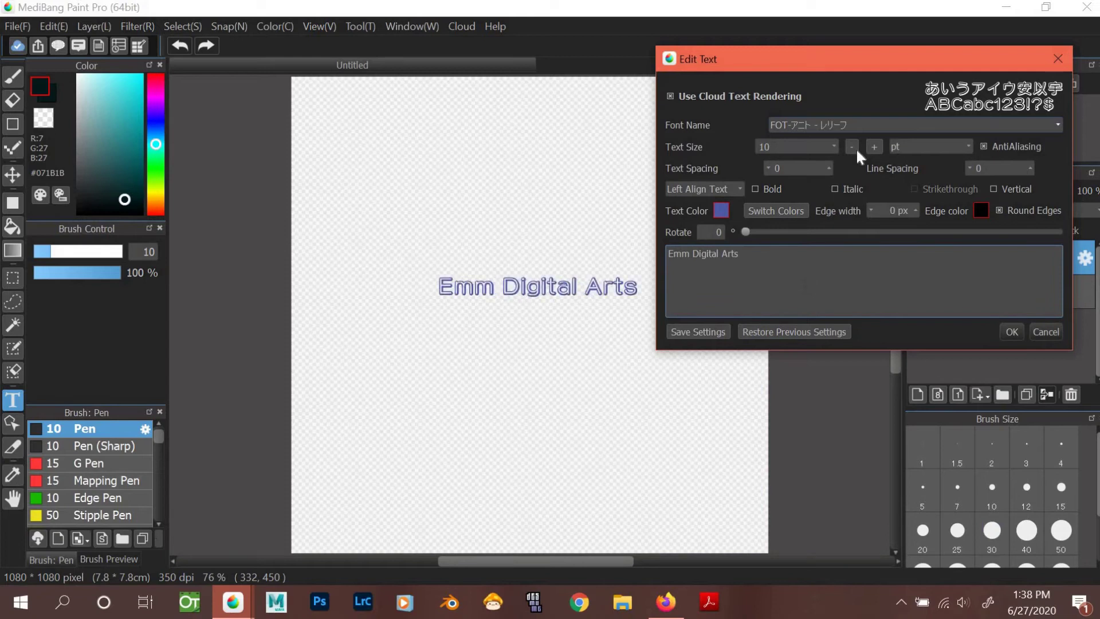
Set the text's font to FOT-ランパートTL Std and place the finished text on the canvas
click(860, 122)
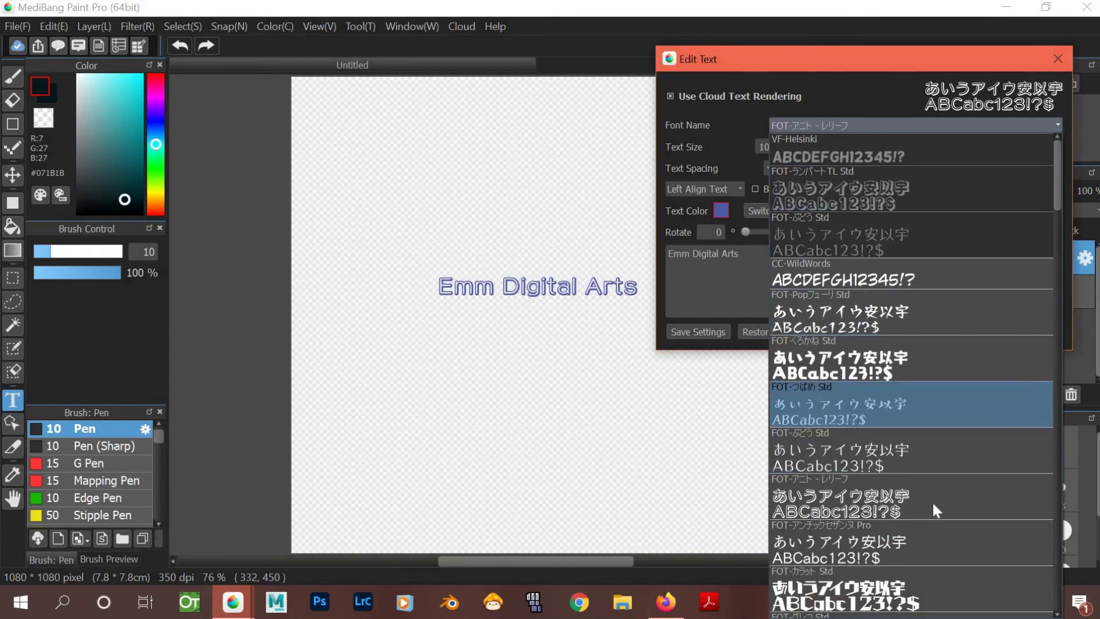
click(879, 126)
click(894, 125)
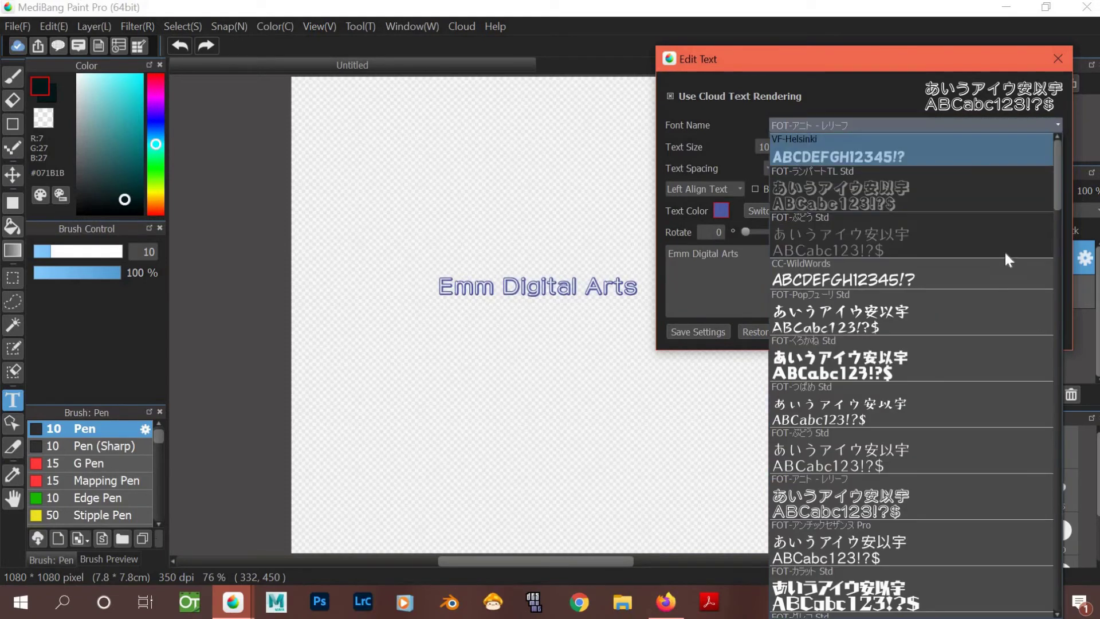
click(973, 170)
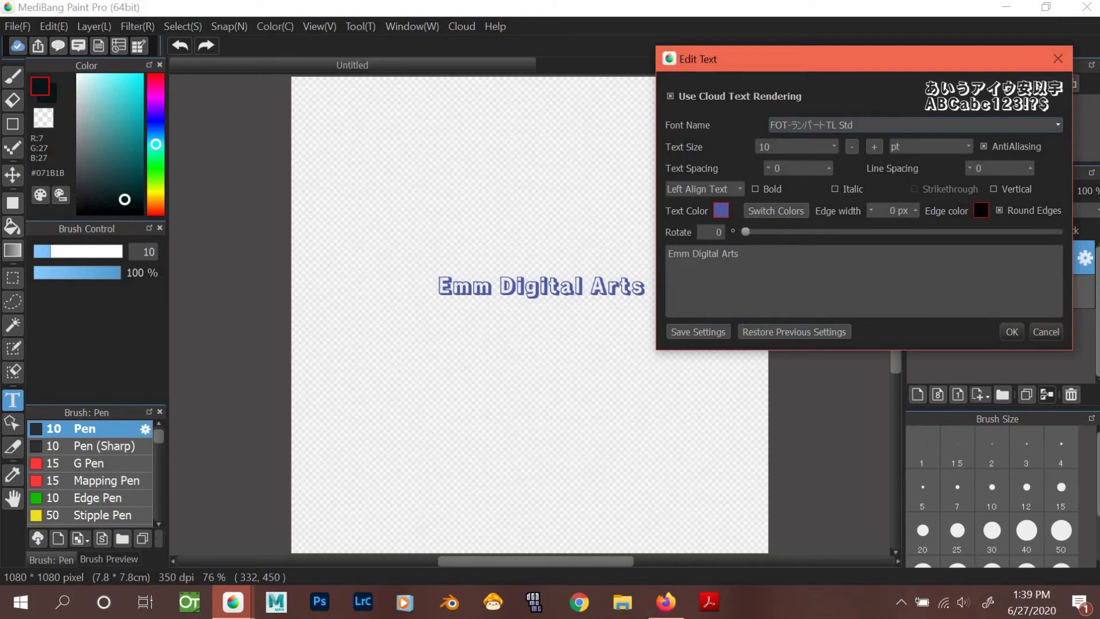
click(1010, 332)
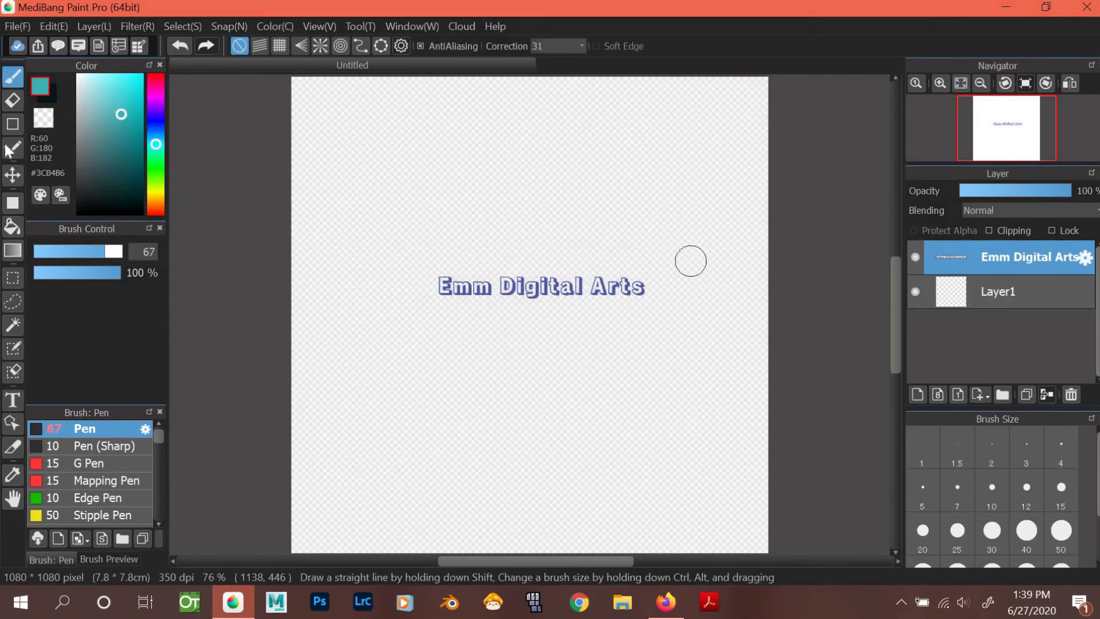
Move the "Emm Digital Arts" text slightly so it sits horizontally centered, just above the middle of the canvas
click(13, 176)
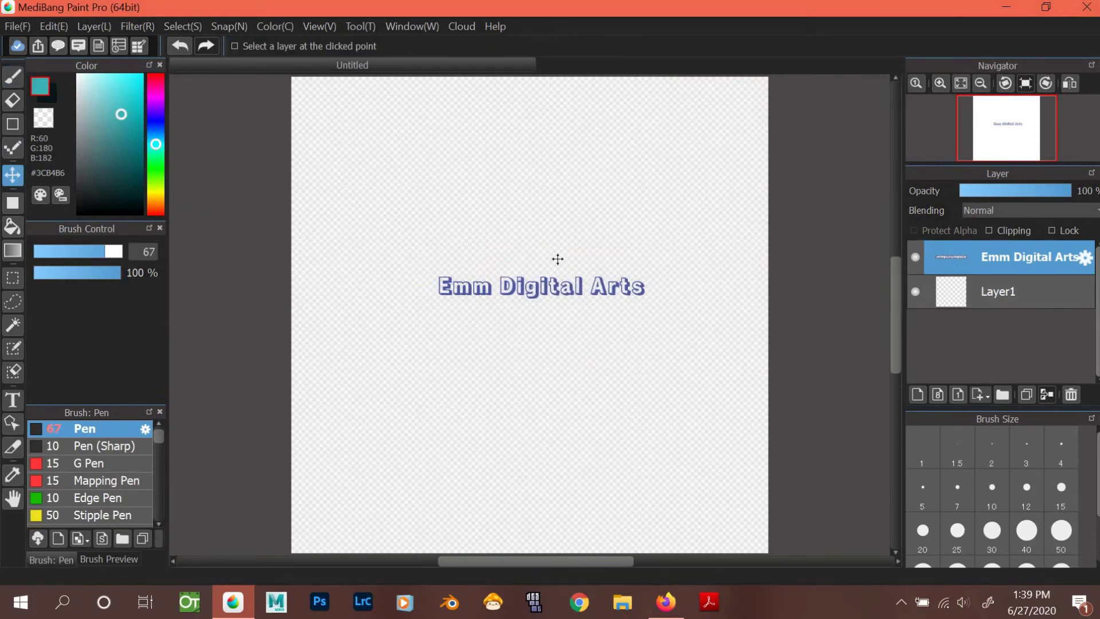
drag(611, 322, 573, 299)
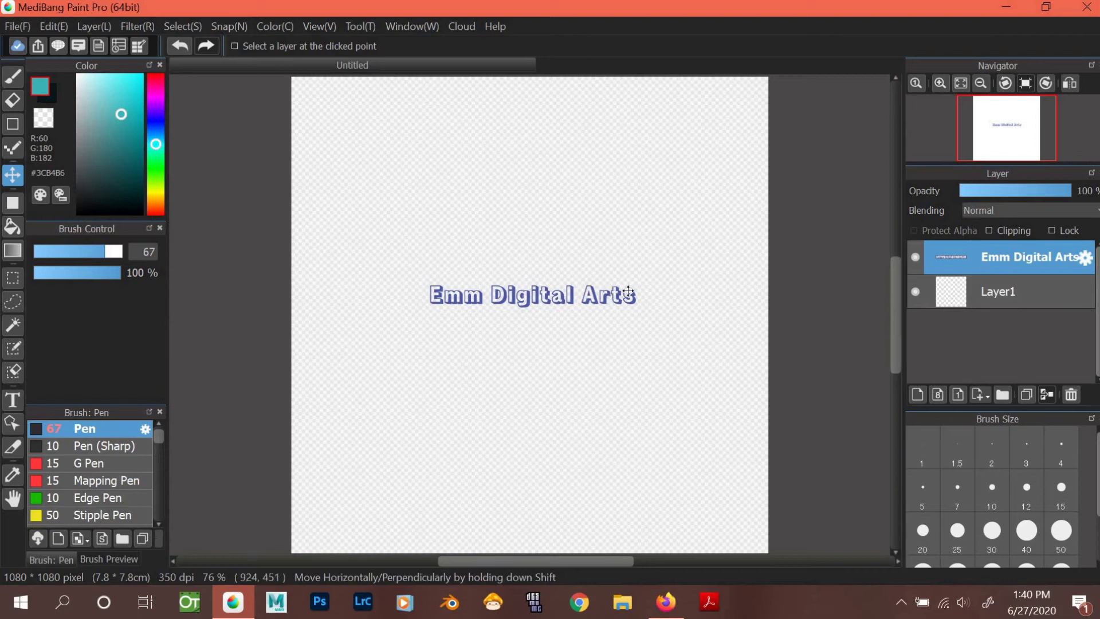
mouse_move(619, 292)
mouse_down()
mouse_move(599, 242)
mouse_move(606, 287)
mouse_up()
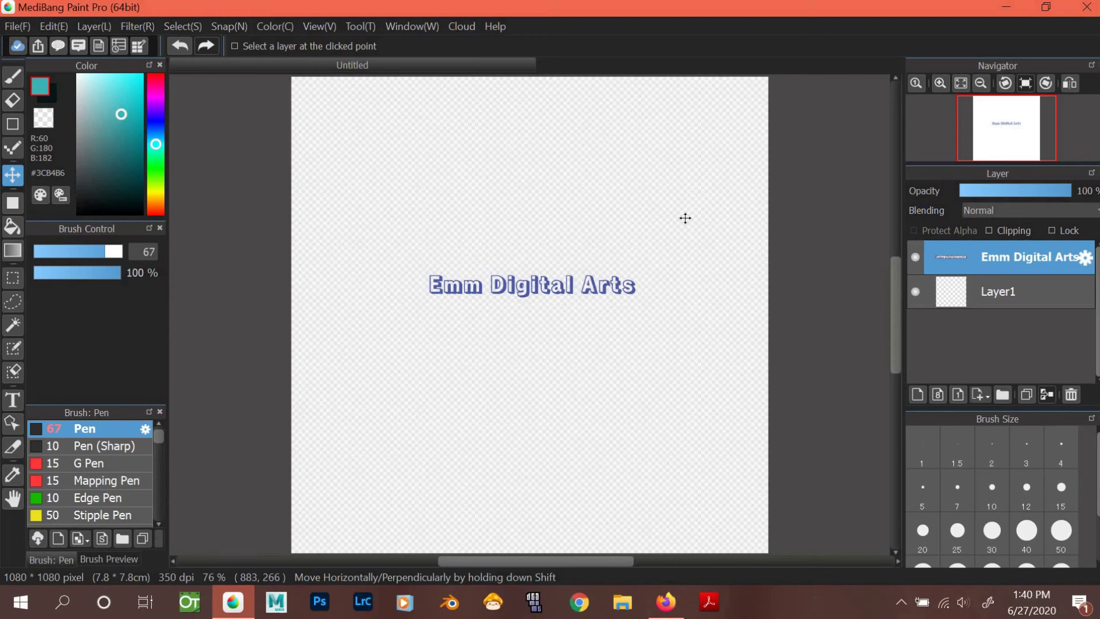
drag(613, 283, 600, 273)
drag(602, 332, 606, 287)
Paste a copy of the text as a new layer and position it just below the original text
key(ctrl+v)
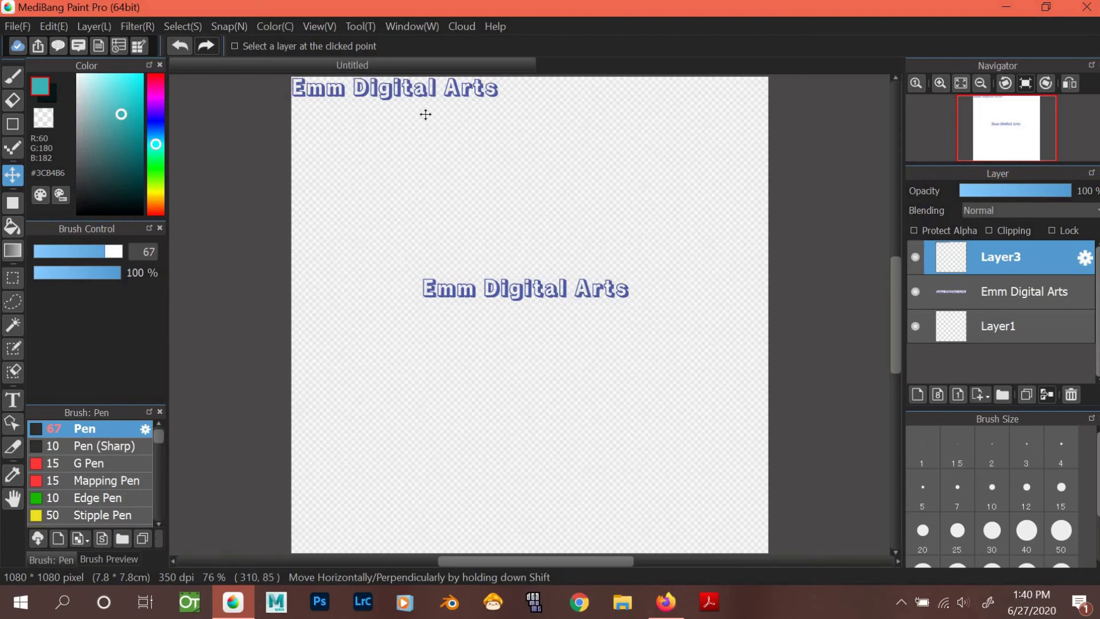
drag(387, 86, 396, 33)
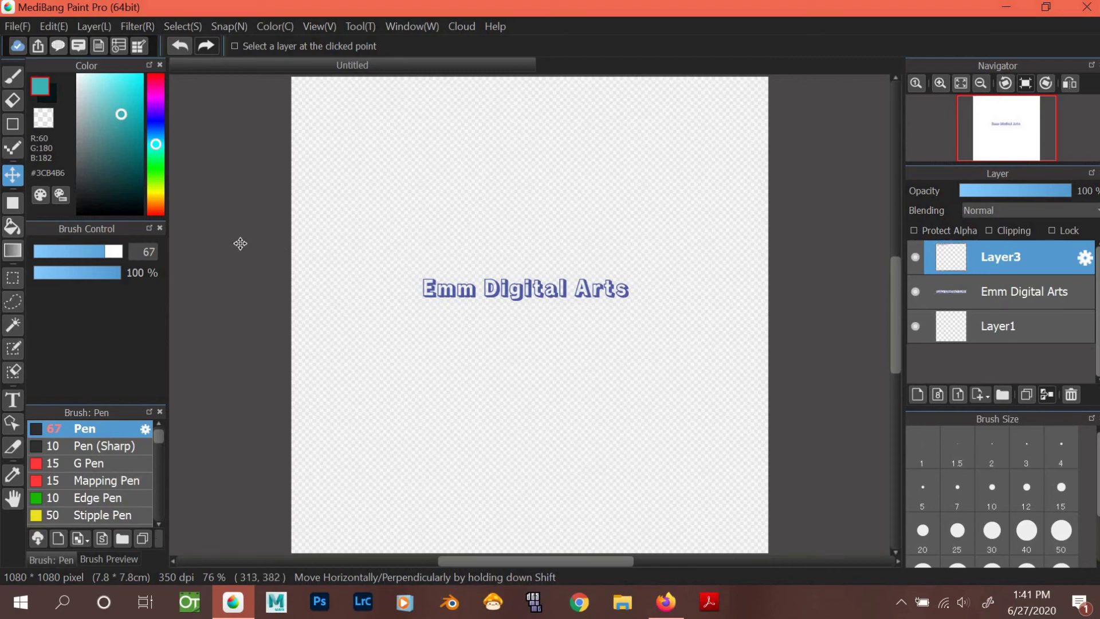
drag(346, 250, 521, 335)
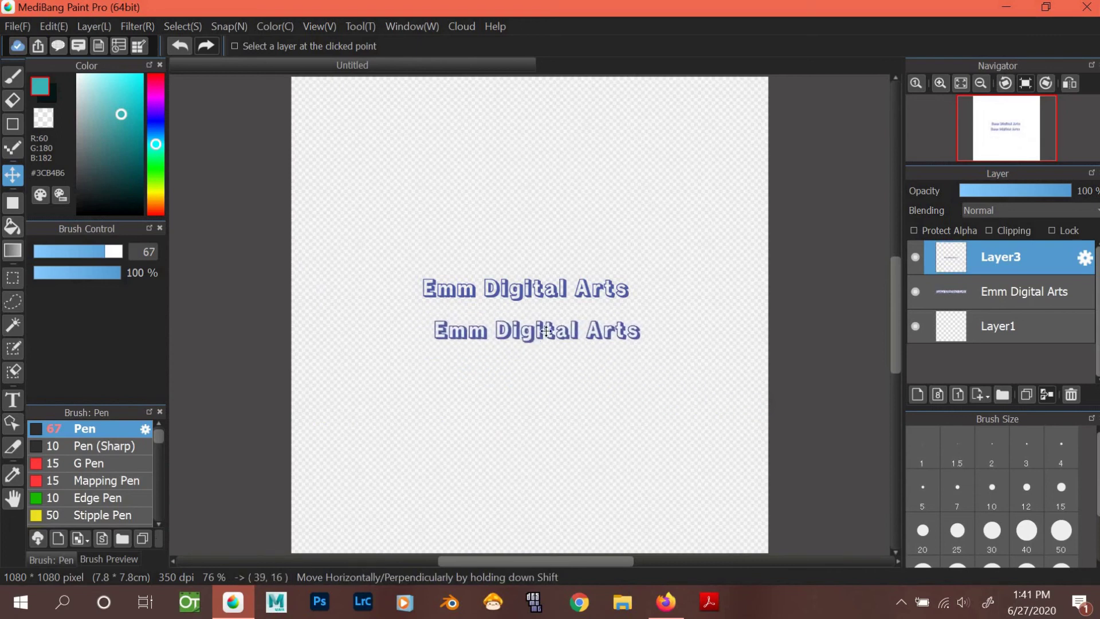
click(1015, 298)
click(998, 264)
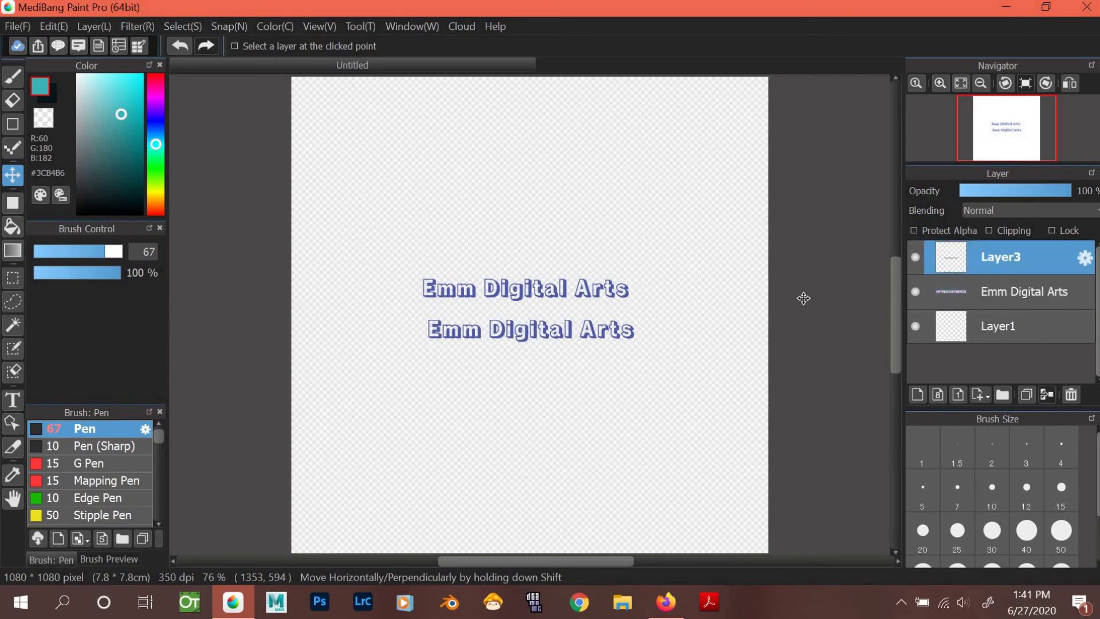
Nudge the lower text copy closer beneath the original and try flipping it horizontally with the image transform
drag(612, 349, 608, 347)
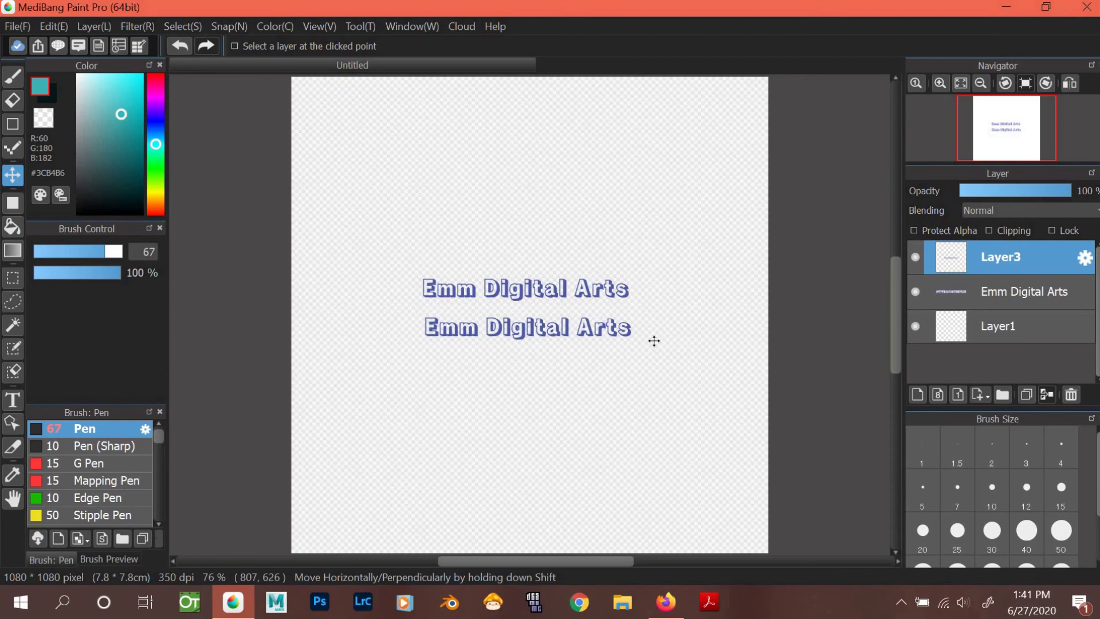
key(ctrl+t)
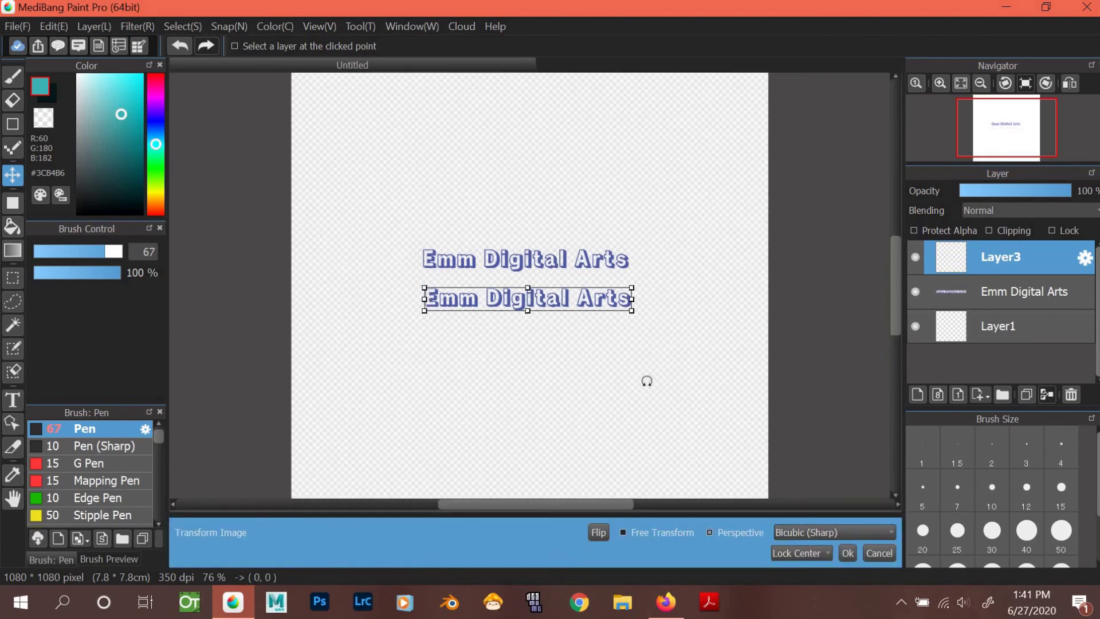
click(944, 85)
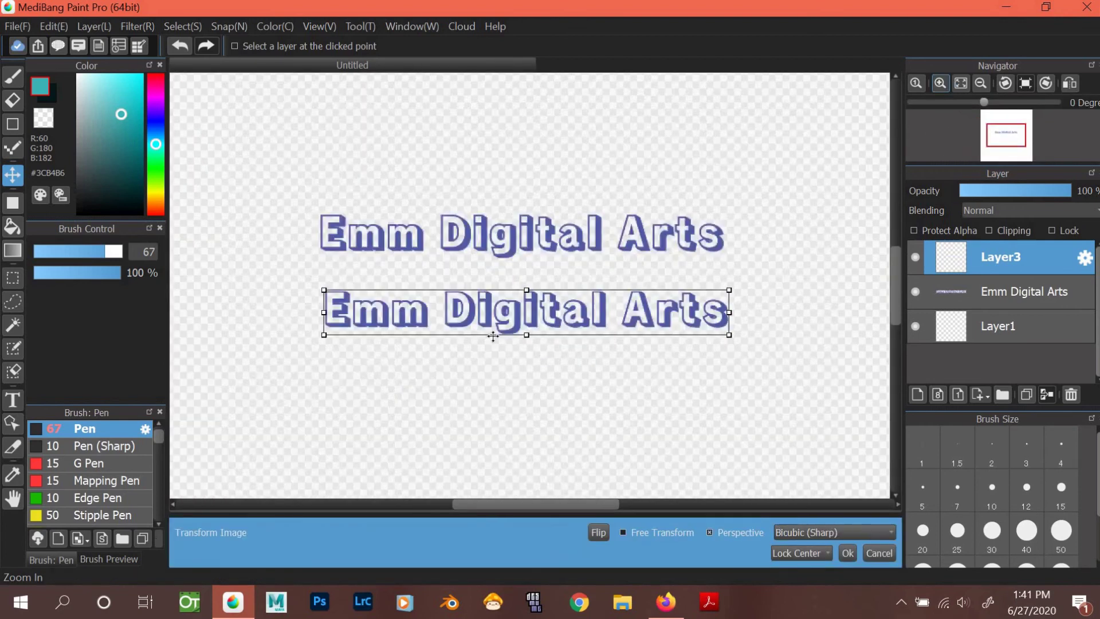
click(600, 532)
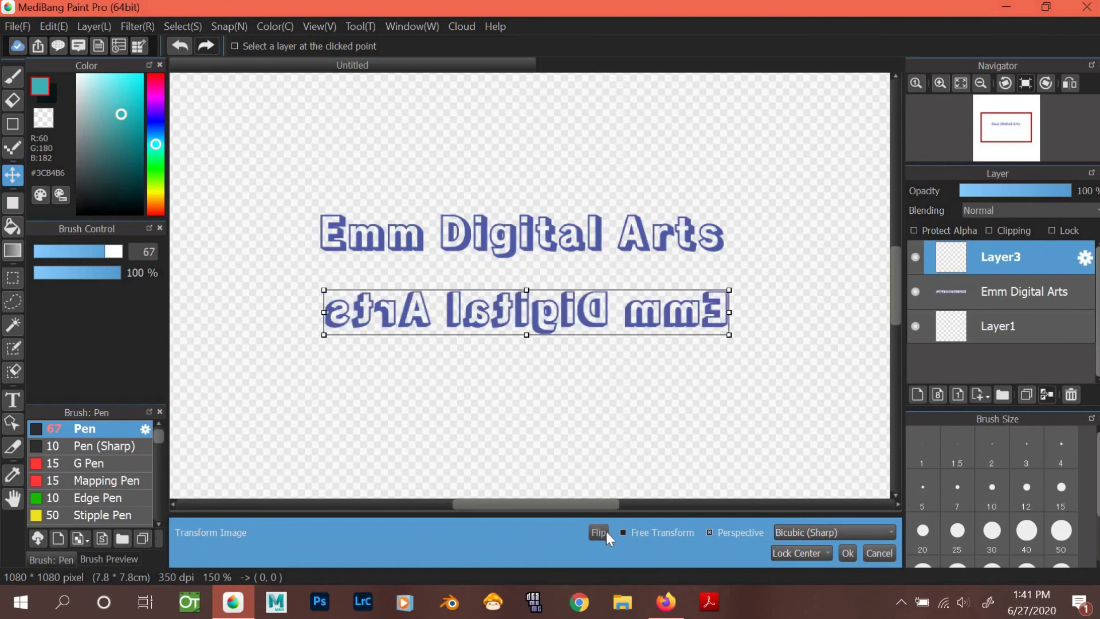
click(606, 532)
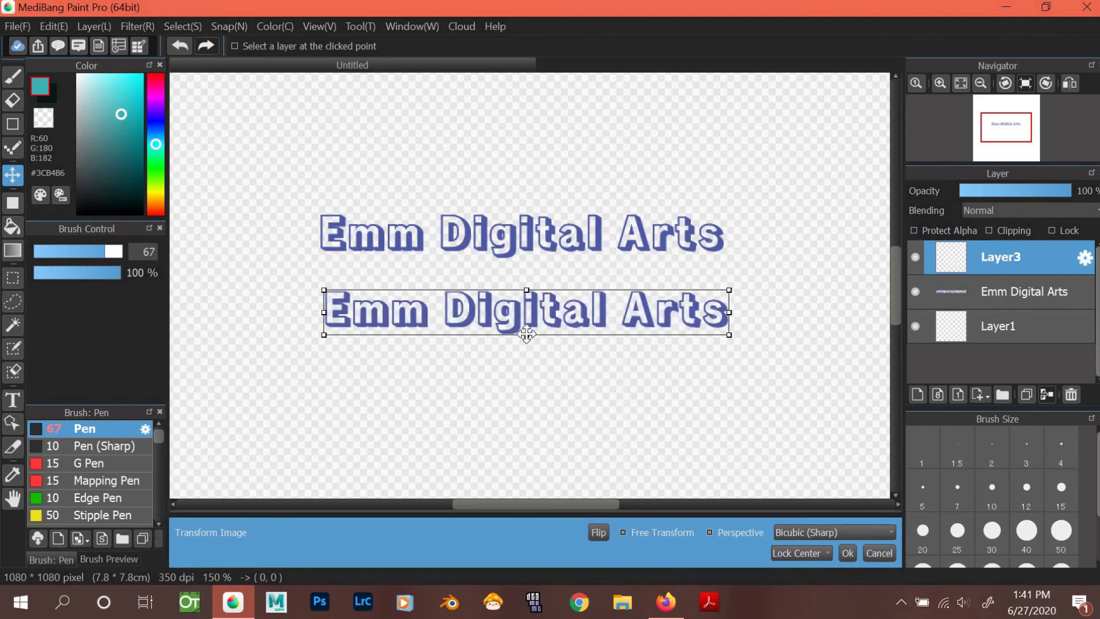
Distort the lower text with a free perspective transform, tapering the "Emm" end and enlarging the "Arts" end
drag(733, 336, 755, 350)
drag(326, 293, 326, 300)
drag(742, 281, 747, 275)
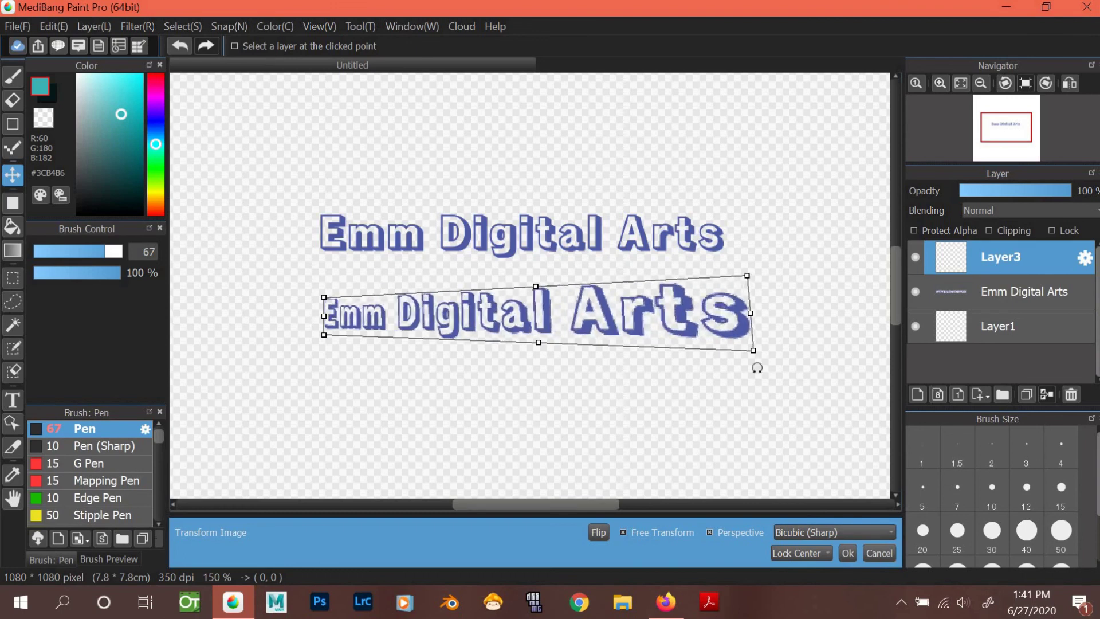
drag(745, 355, 750, 357)
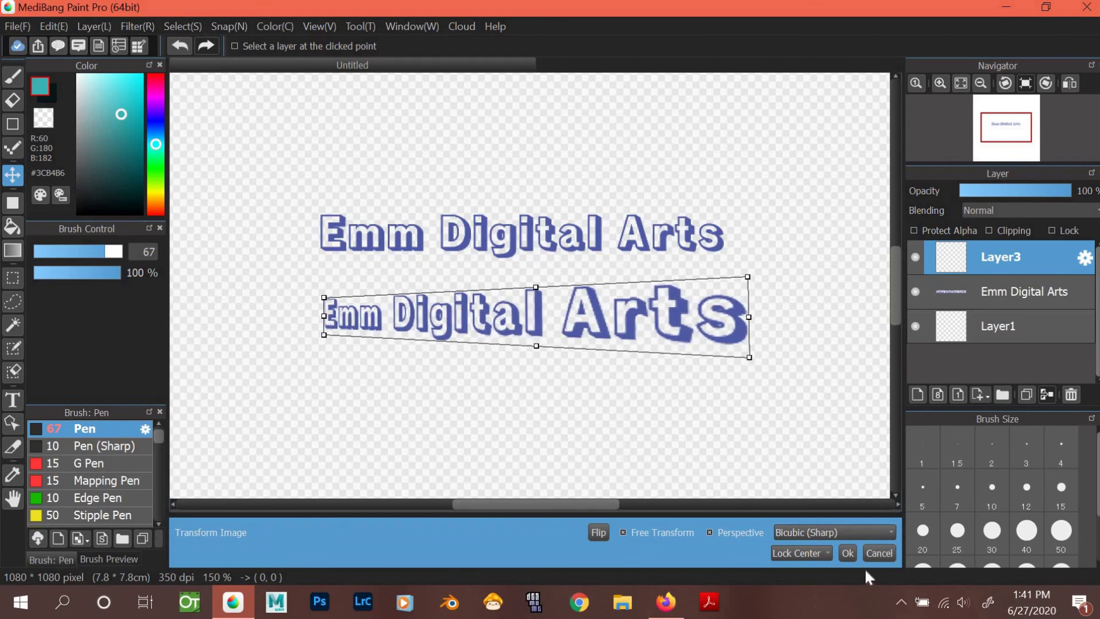
click(848, 553)
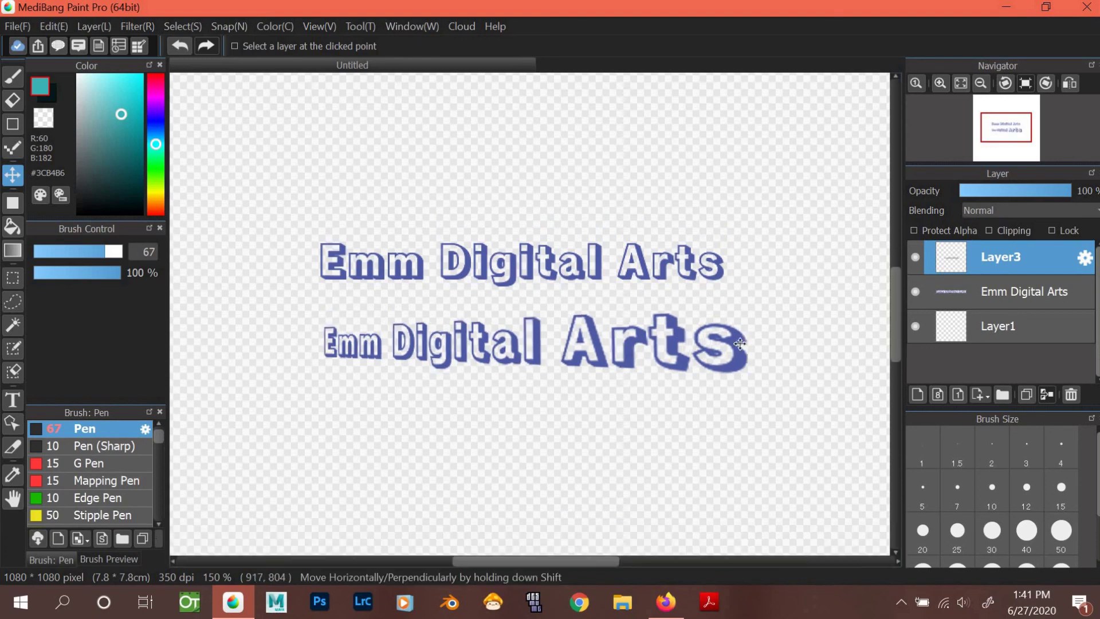
Move the distorted text lower and shift the original "Emm Digital Arts" layer slightly so the two lines sit centered above each other
drag(715, 366, 731, 386)
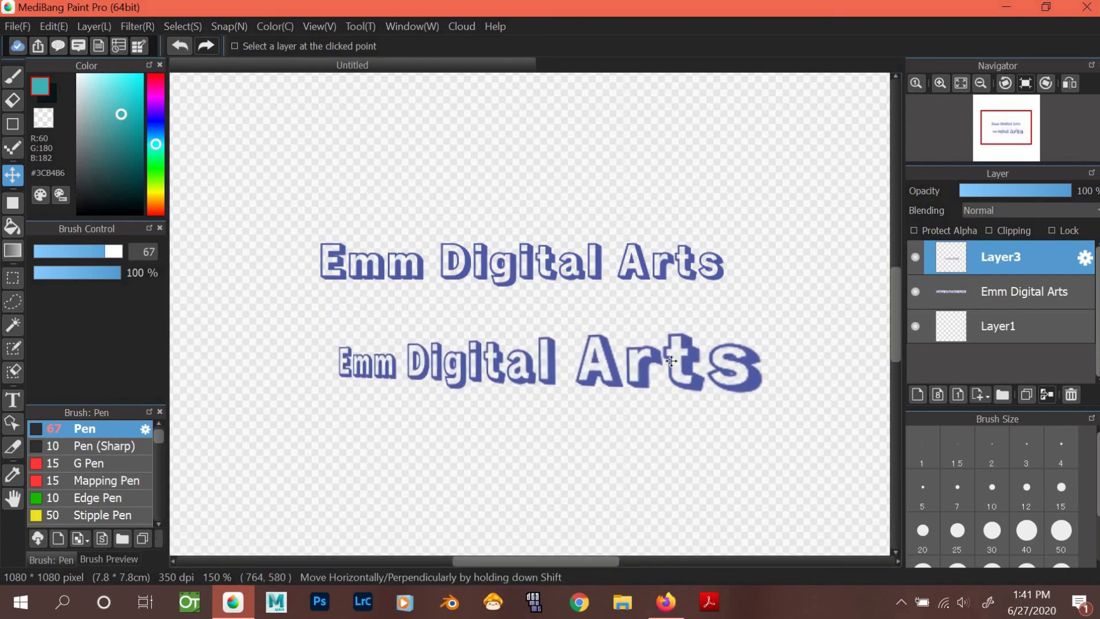
drag(777, 296, 712, 301)
click(994, 299)
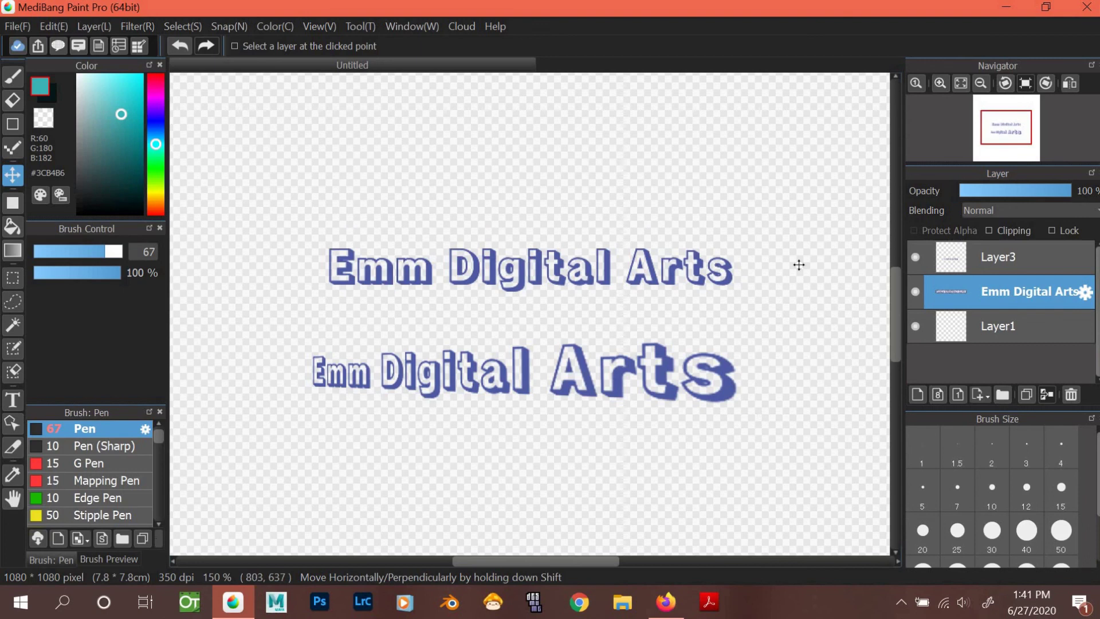
click(961, 83)
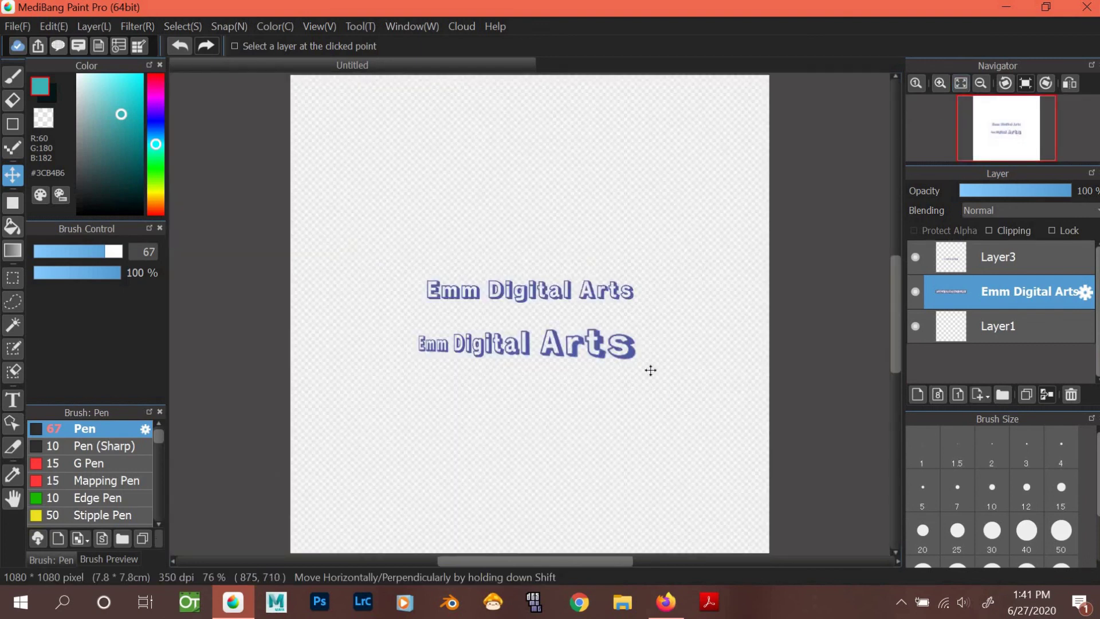